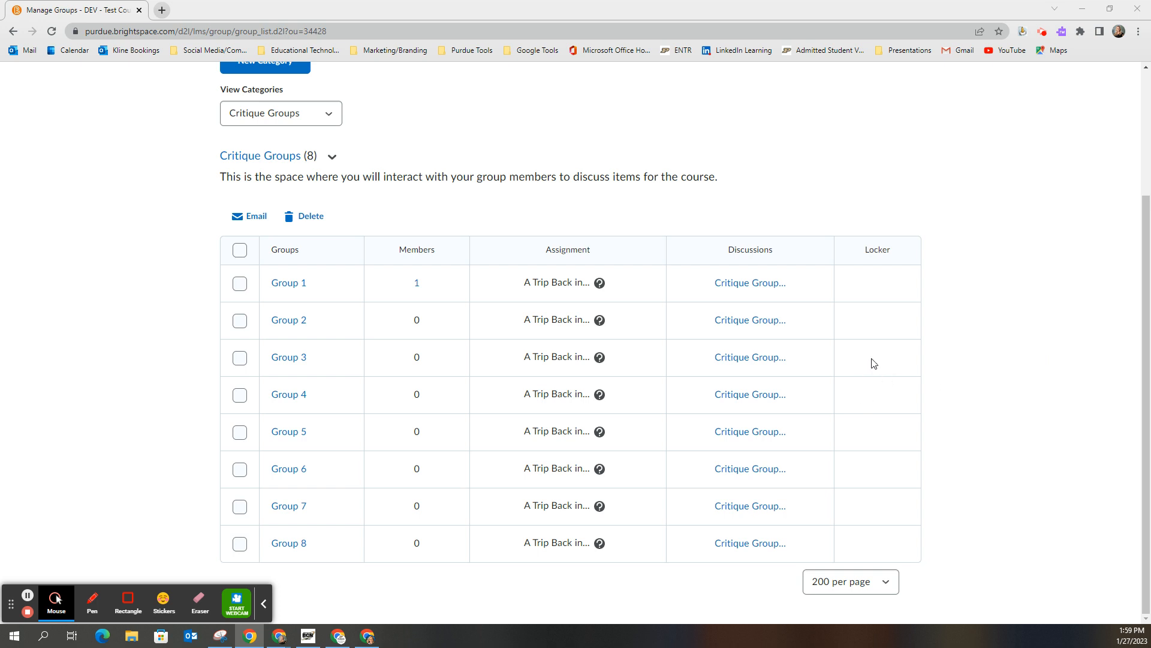
scroll(737, 268, "up", 2)
scroll(736, 268, "up", 1)
left_click(587, 138)
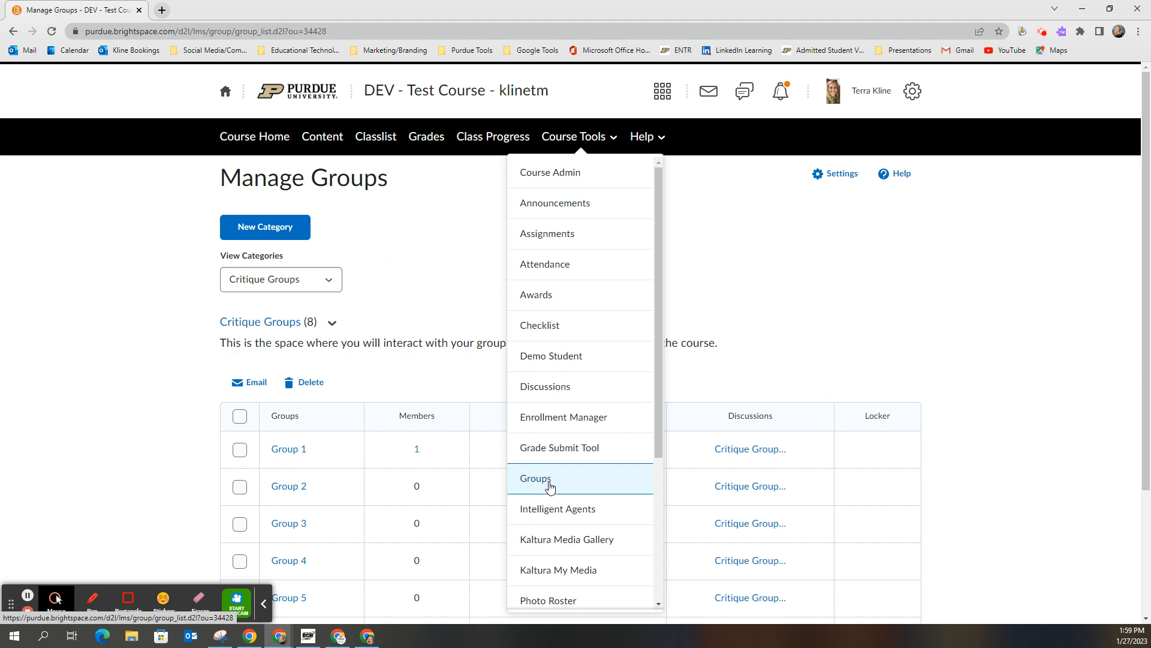
left_click(855, 298)
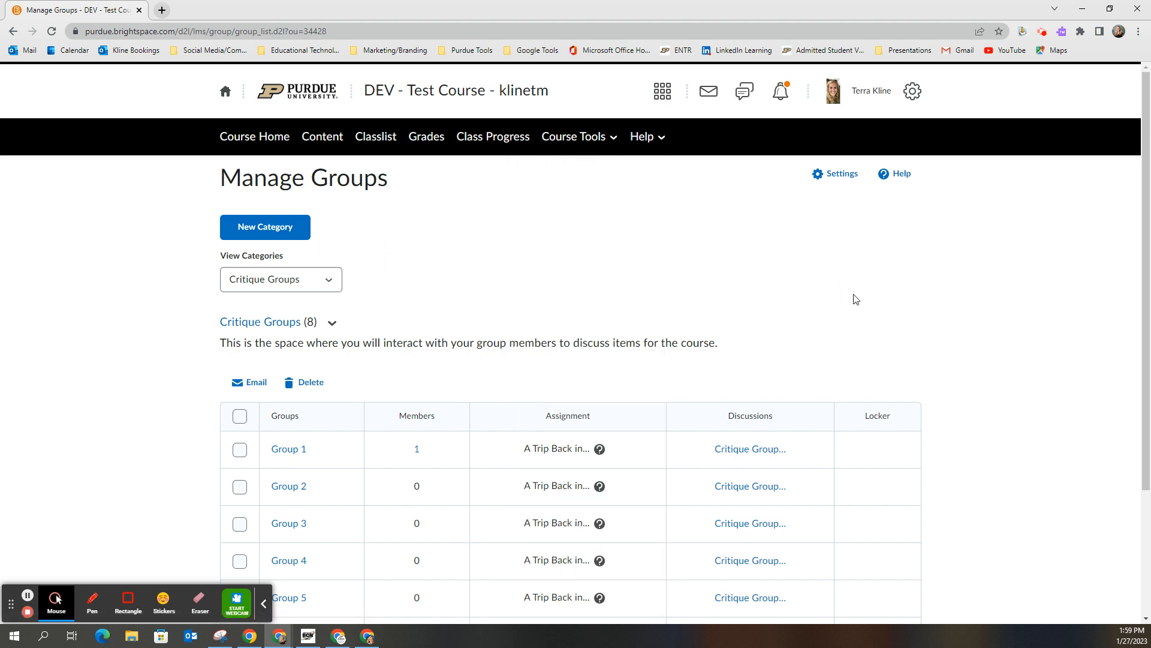
scroll(858, 294, "down", 3)
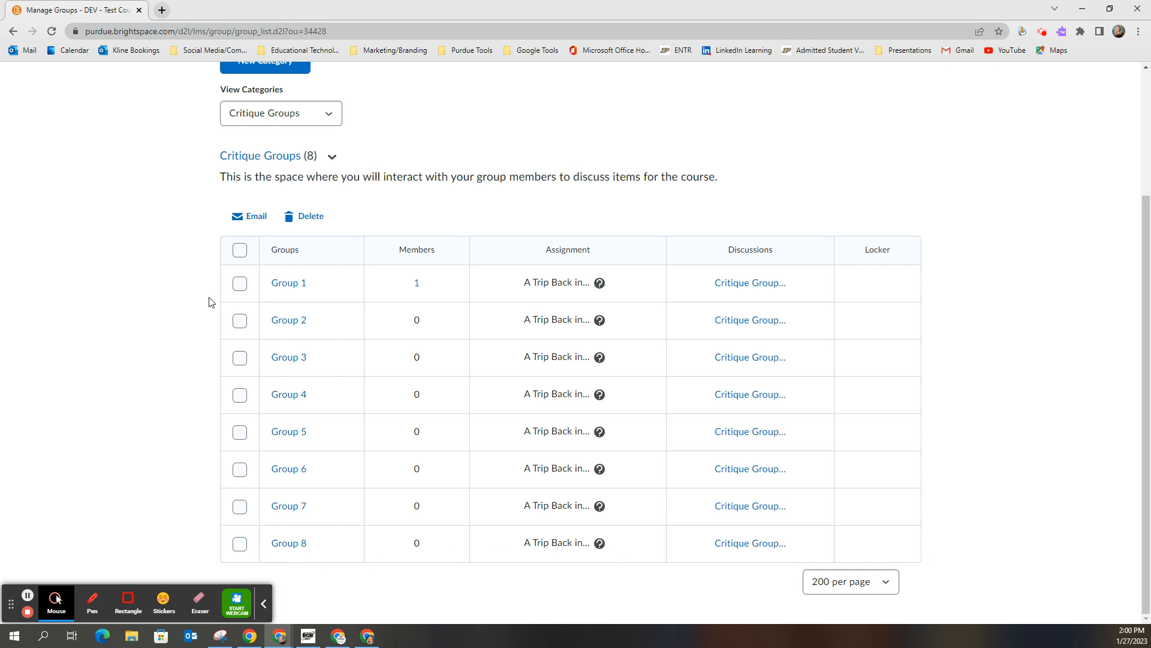
left_click(239, 253)
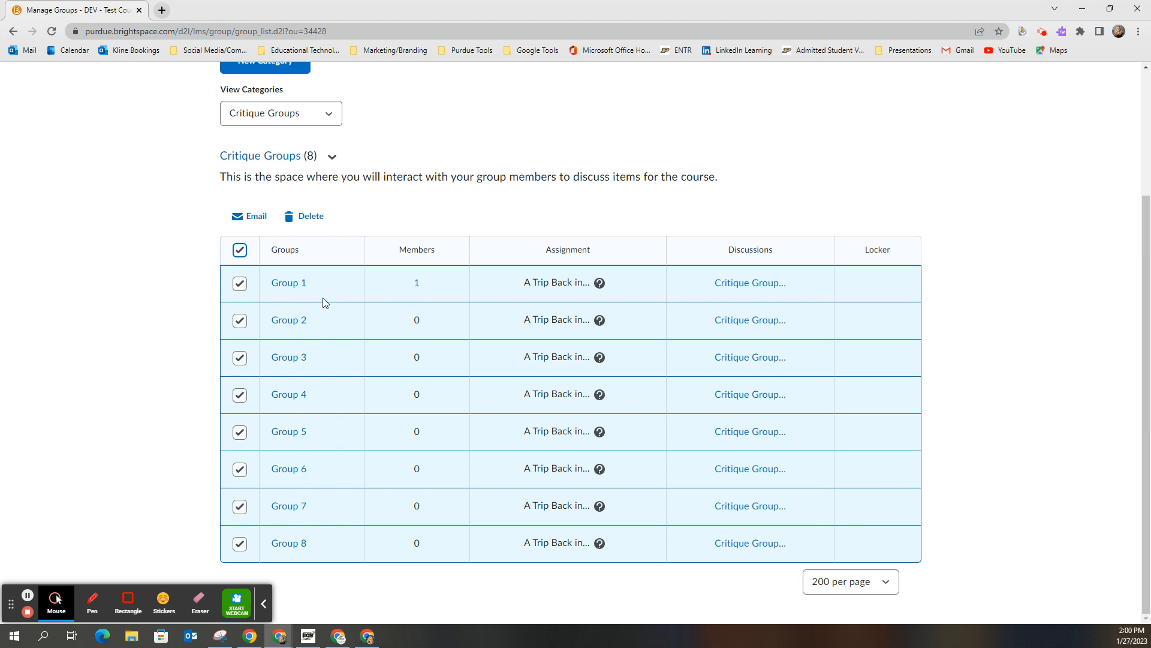
left_click(319, 219)
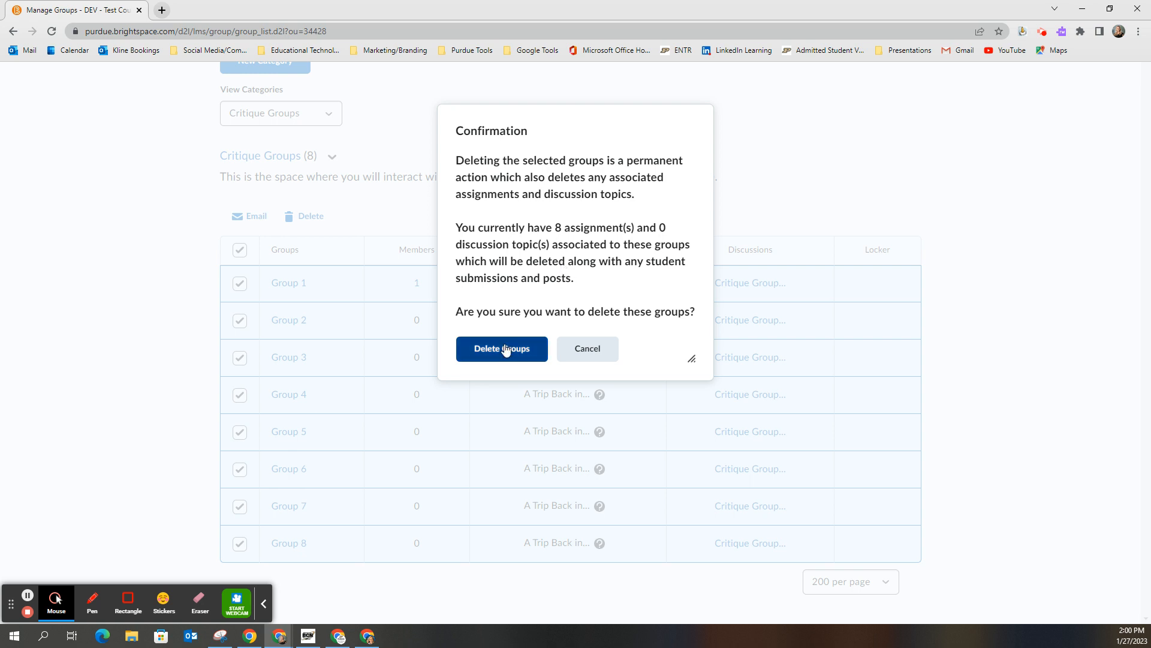
left_click(583, 358)
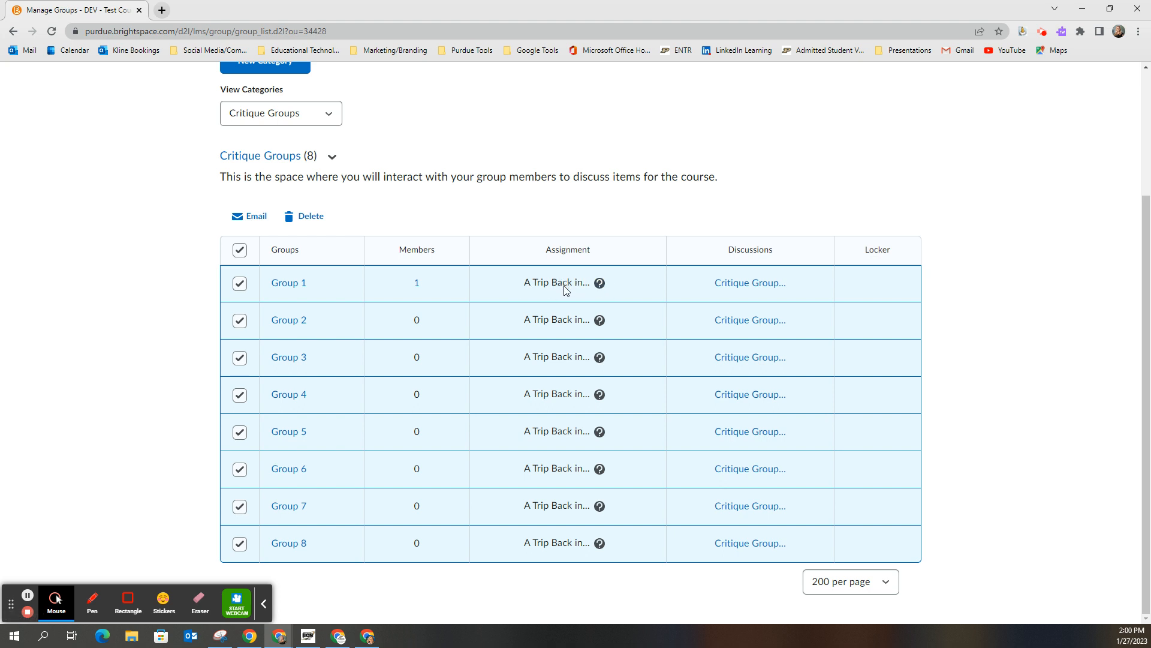
left_click(240, 249)
Step: Delete Group 8 from the Critique Groups category, including its associated assignment
left_click(238, 544)
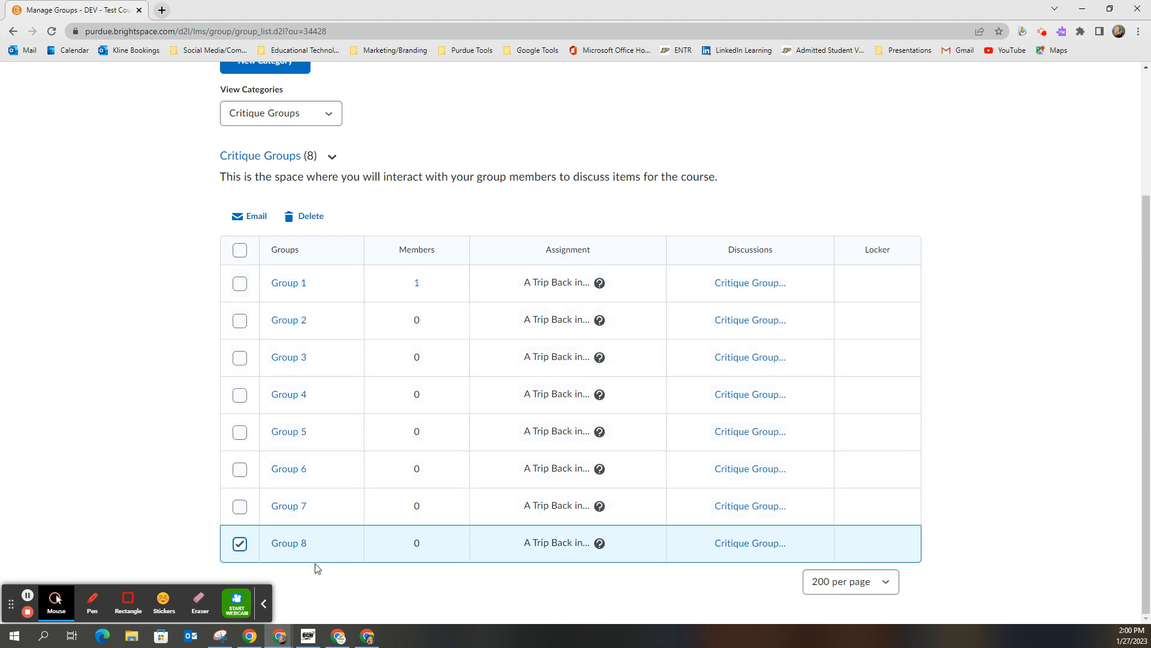
left_click(309, 217)
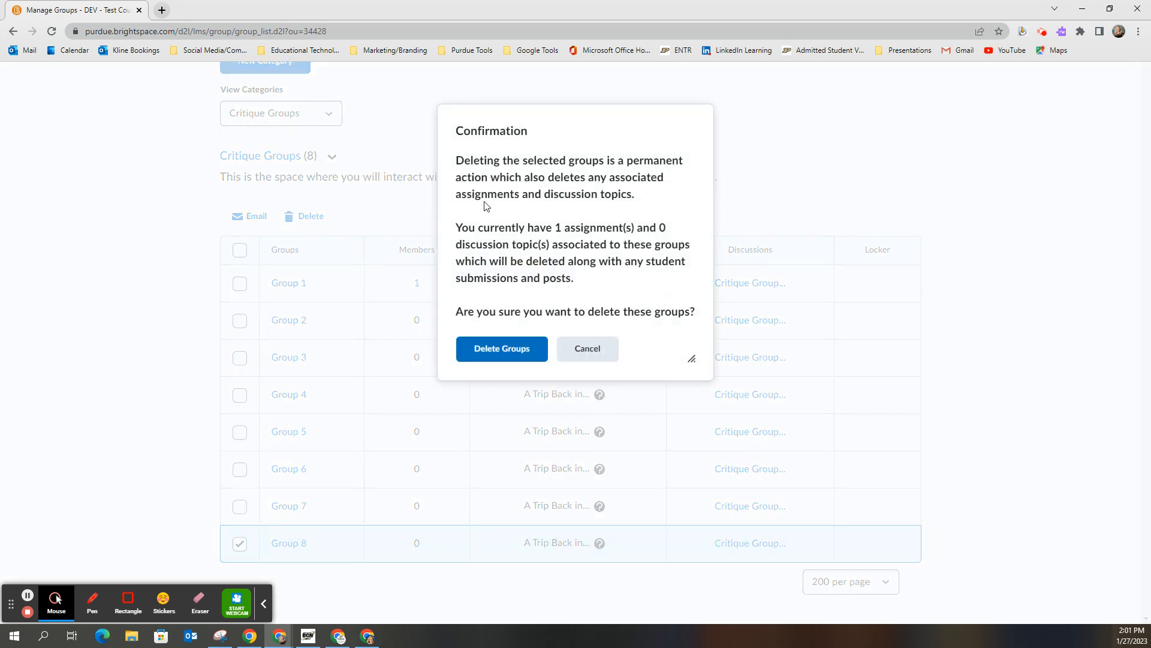
left_click(500, 350)
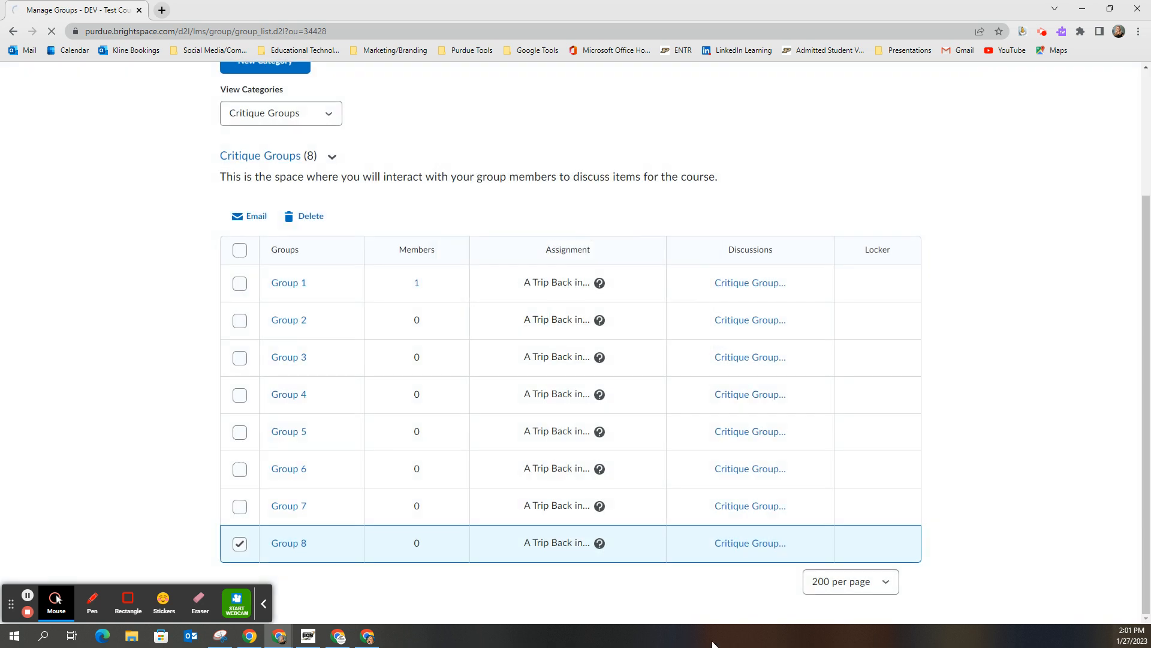
scroll(689, 488, "down", 2)
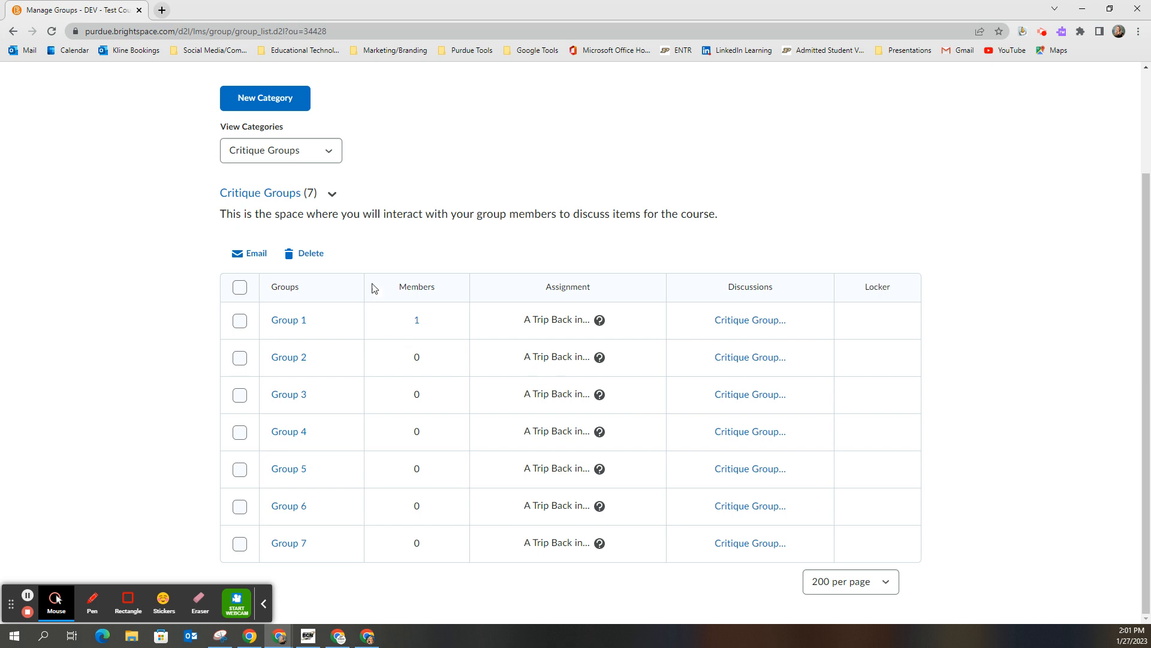
Step: Try to enroll the demo student in Group 1 of the Critique Groups, leaving the enrollment page without saving
left_click(288, 319)
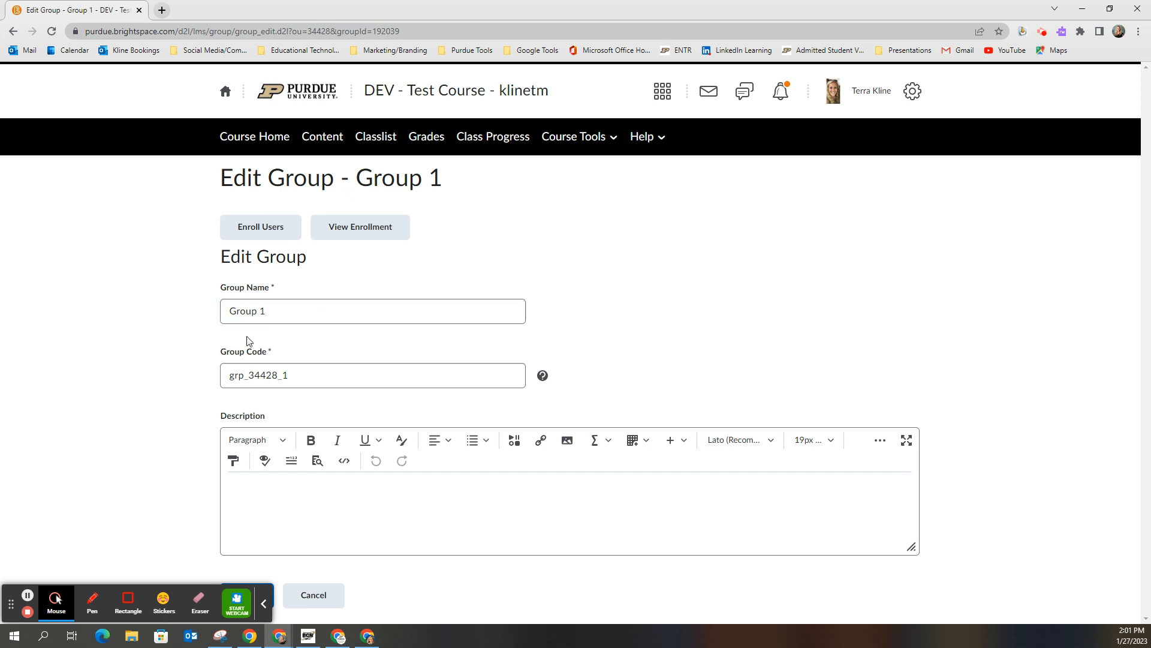
left_click(261, 233)
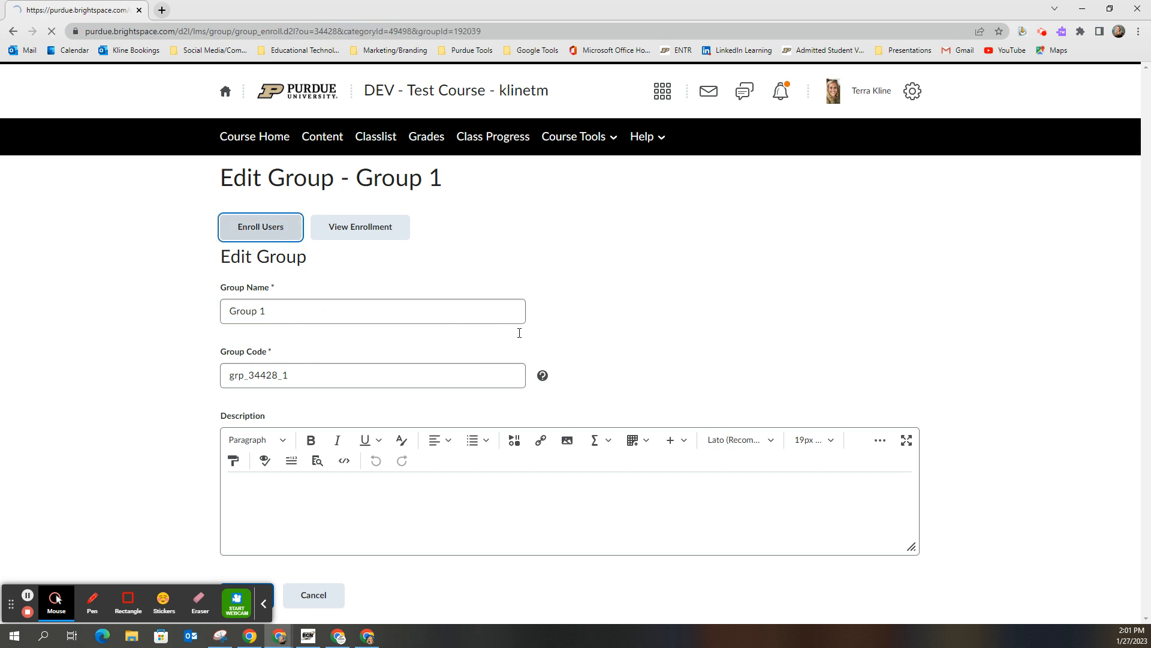
scroll(576, 432, "down", 1)
left_click(532, 499)
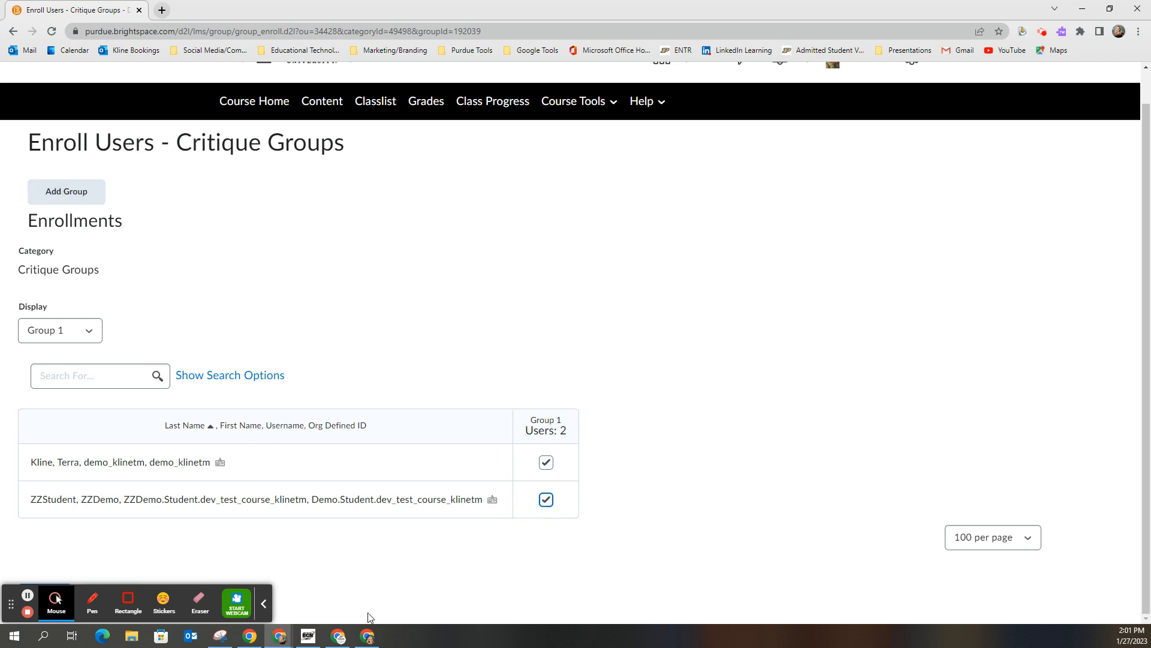
left_click(13, 31)
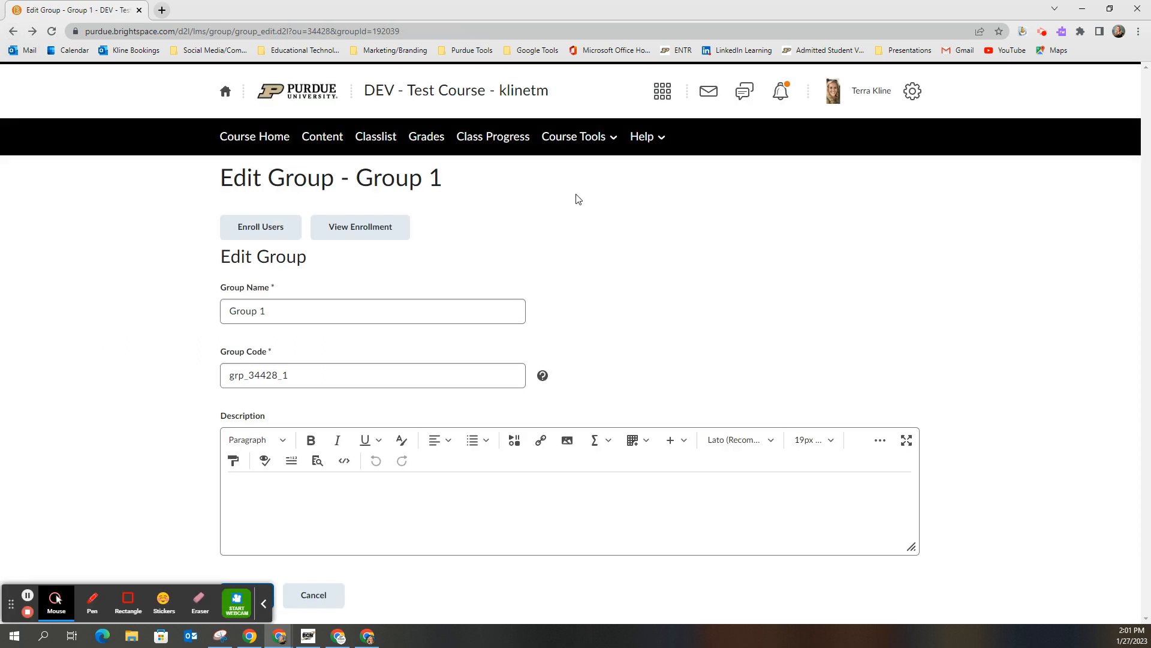
Step: Open the A Trip Back in Time Project Critique assignment from the Team Projects category for editing
left_click(577, 137)
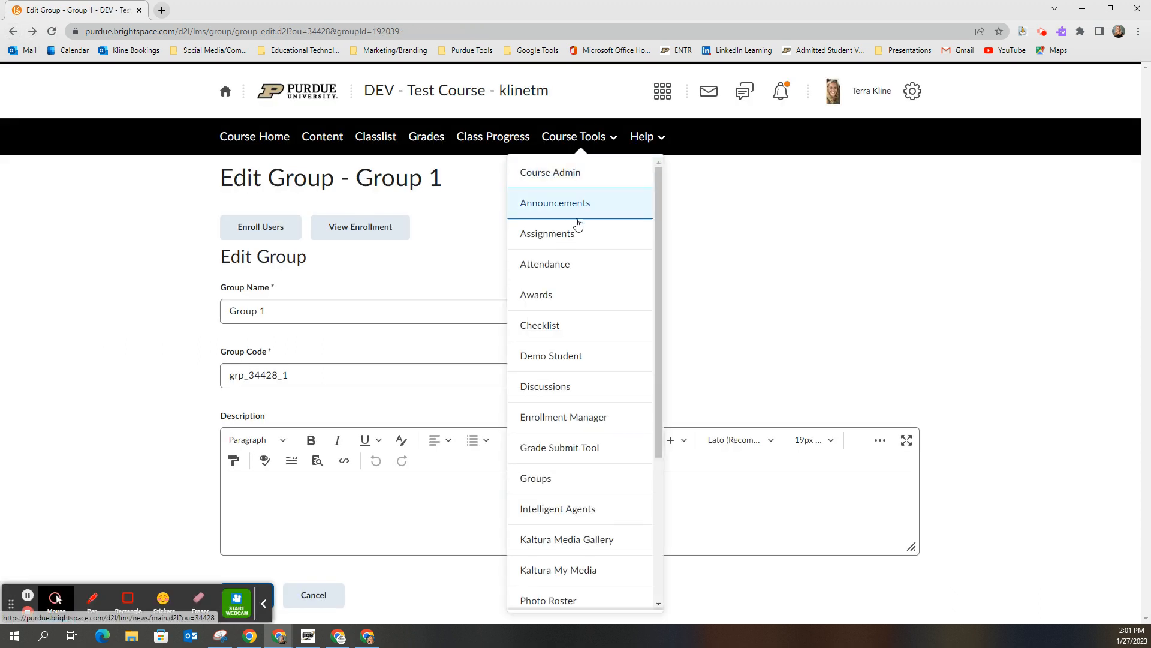
left_click(574, 240)
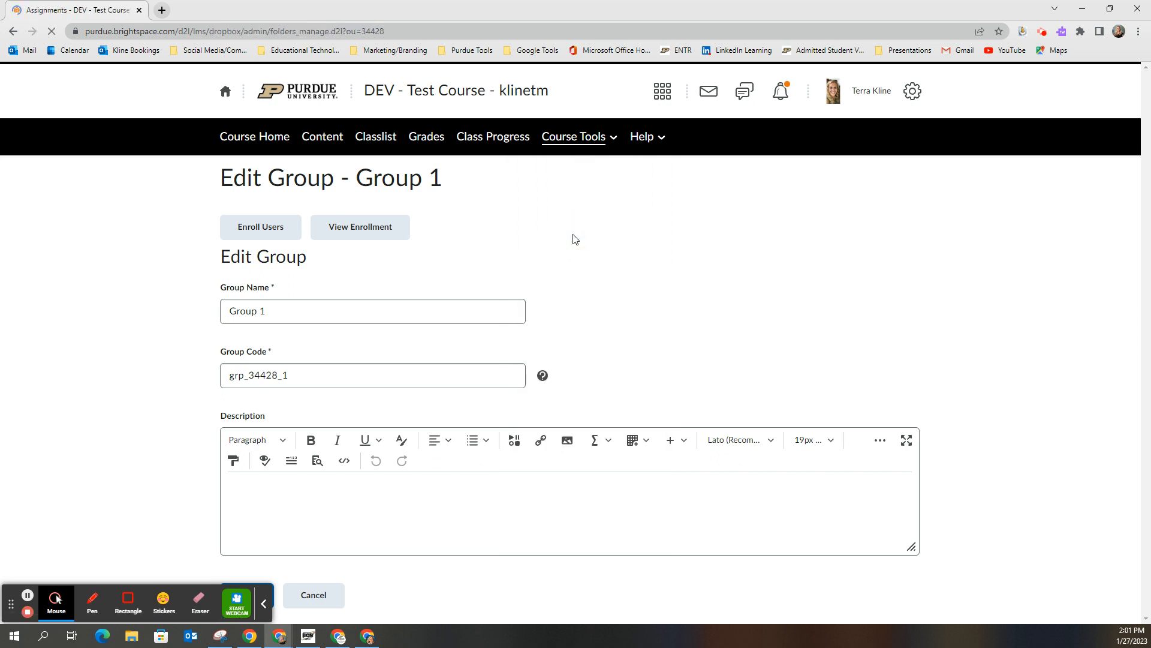
scroll(630, 372, "down", 15)
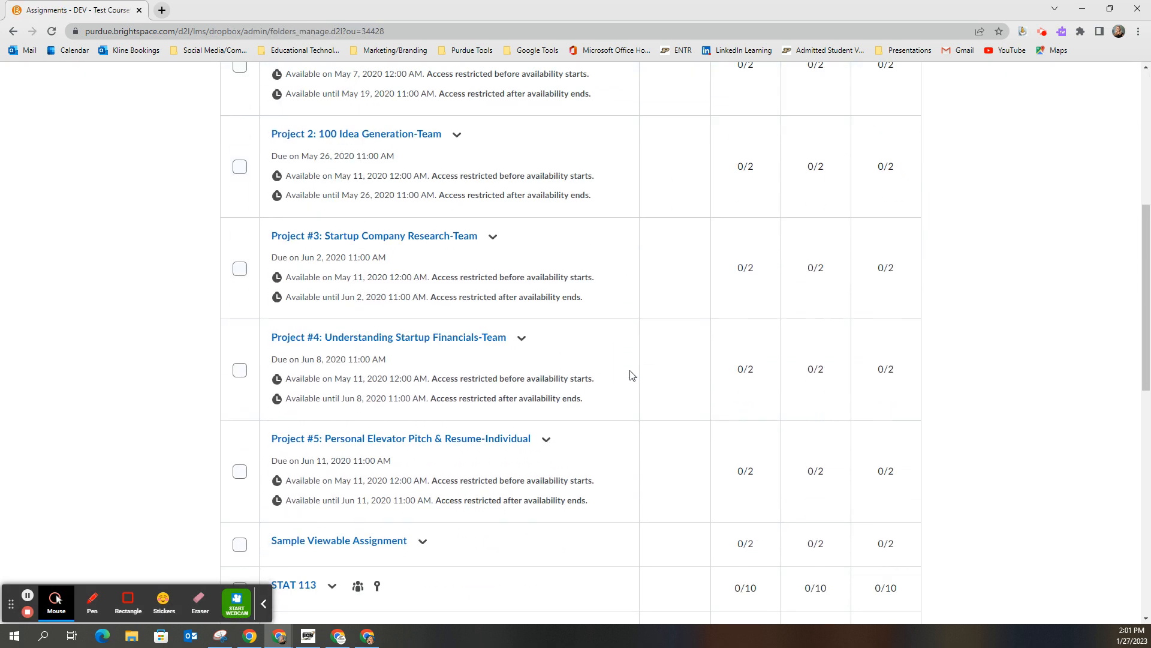
scroll(630, 375, "down", 3)
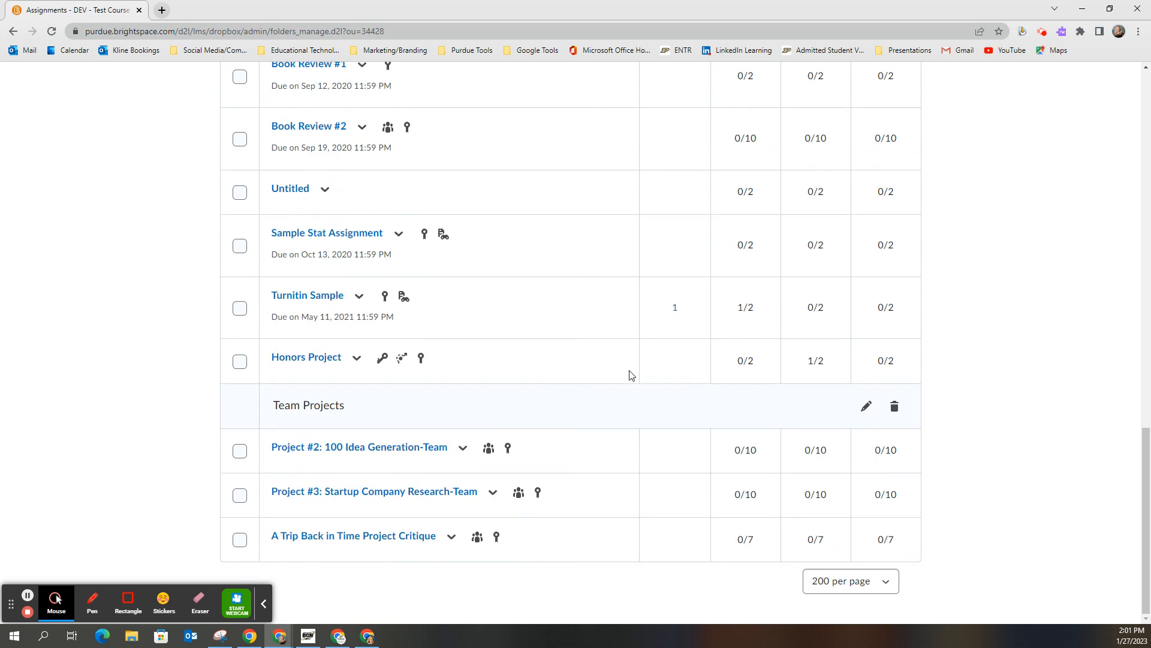
left_click(421, 537)
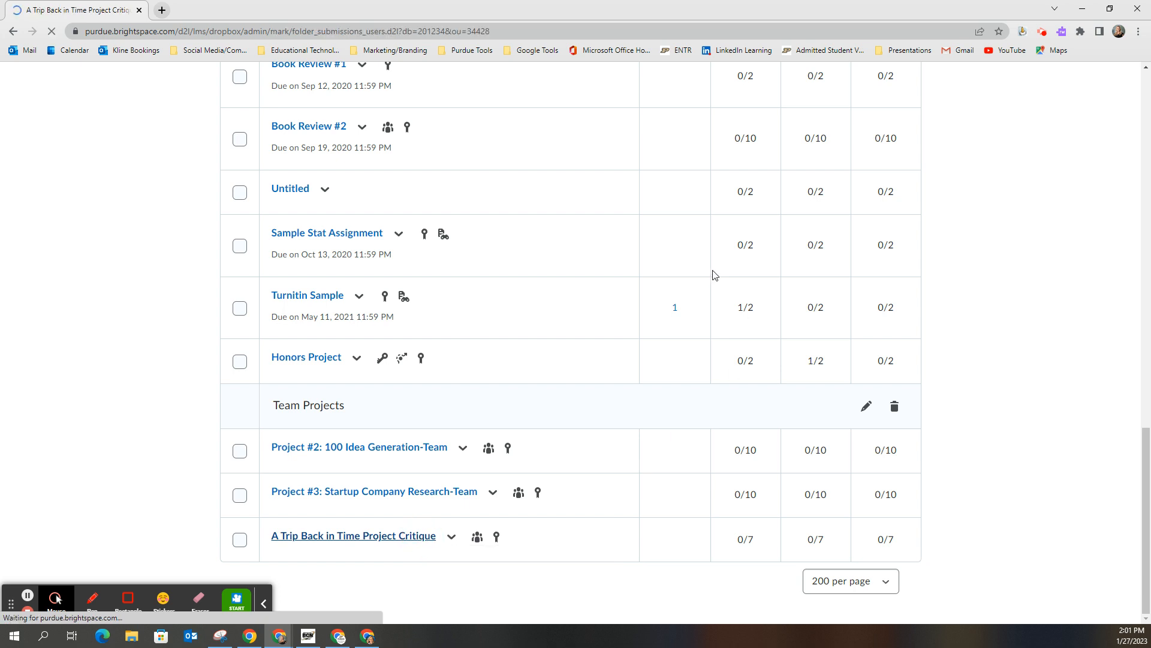
left_click(342, 244)
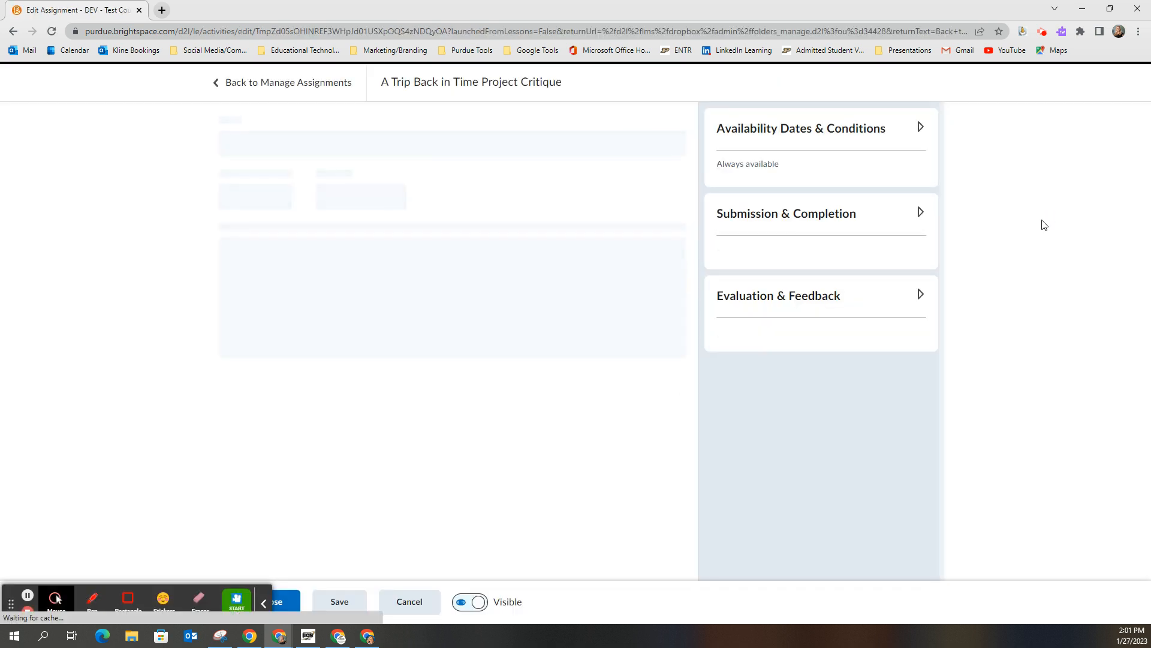
Step: Change the assignment type to Individual Assignment in the submission settings, then save and close the assignment
left_click(920, 215)
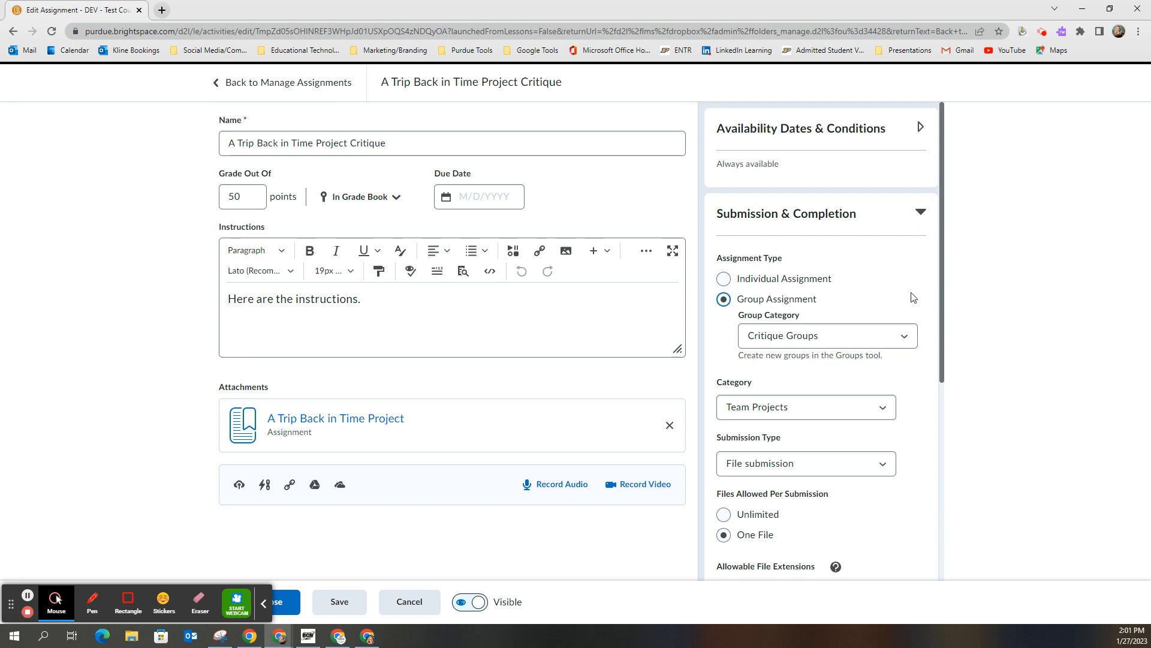
left_click(724, 279)
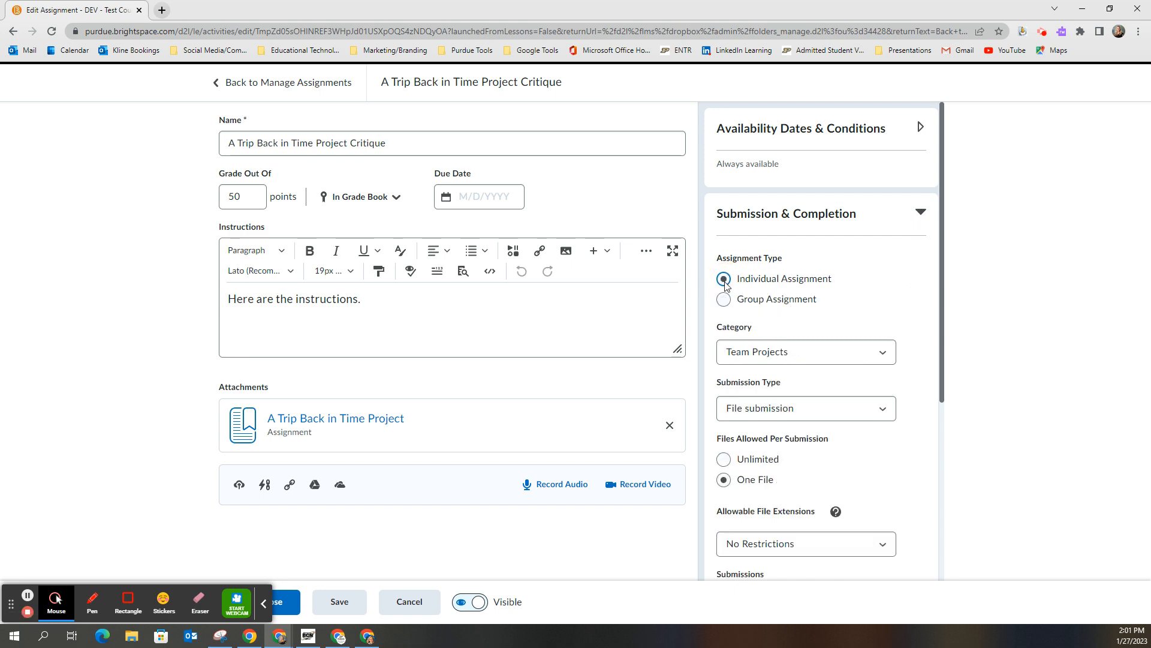
left_click(881, 359)
left_click(882, 359)
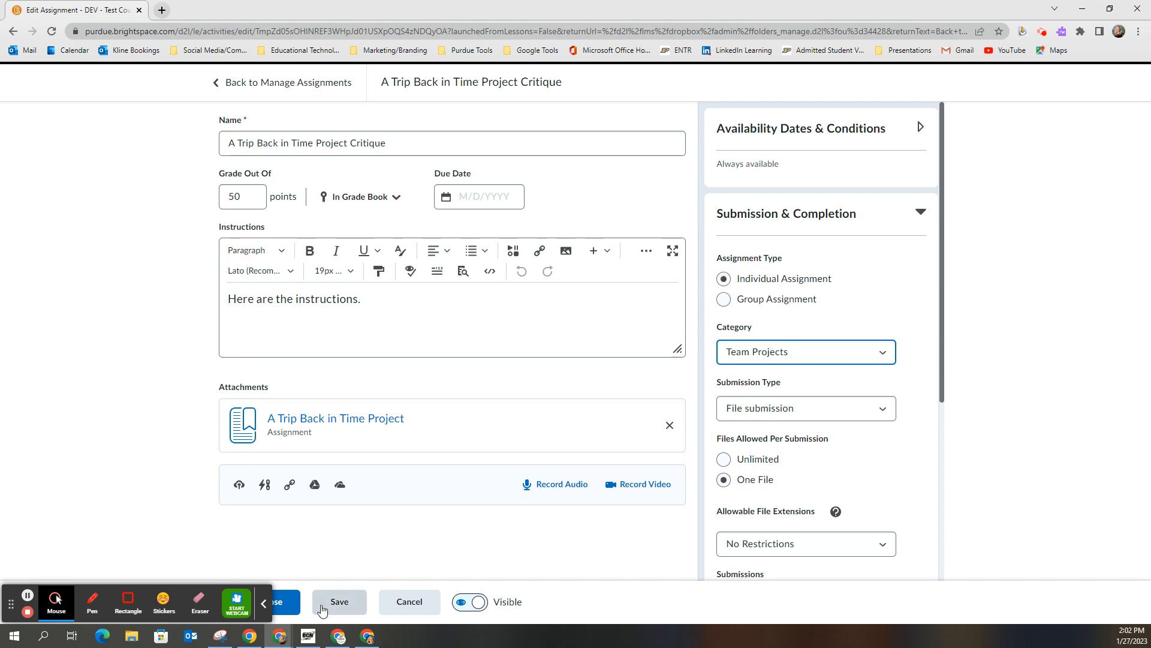
left_click(286, 606)
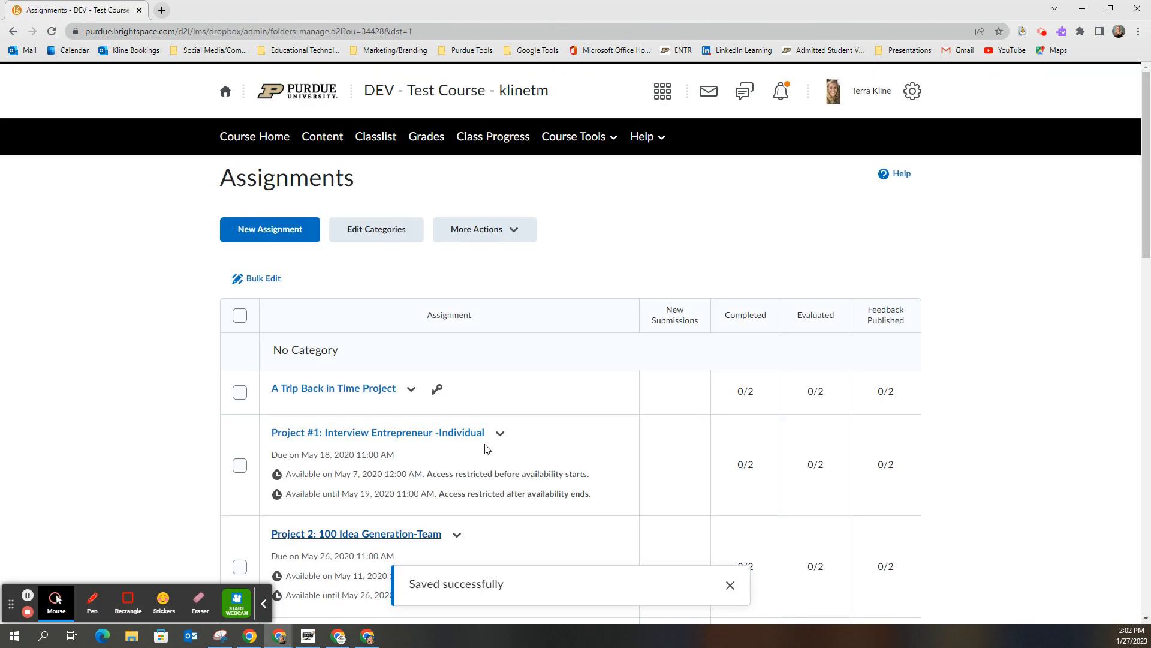
Step: Return to the course's group management and check the Assignment column for the Critique Groups
left_click(571, 142)
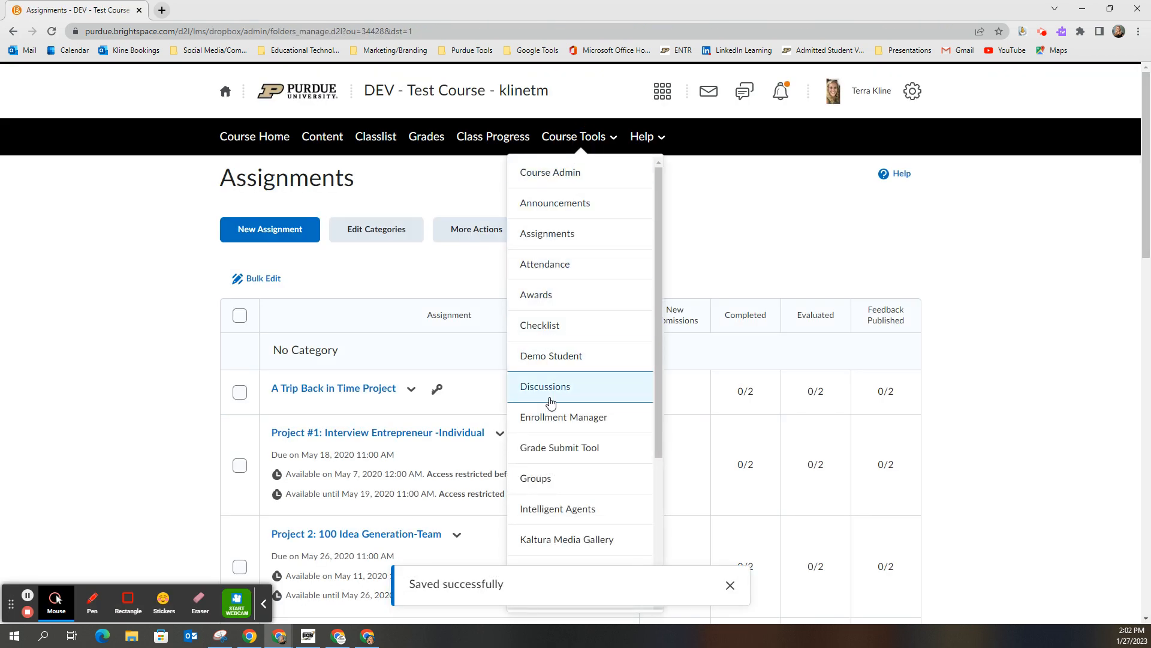
left_click(548, 479)
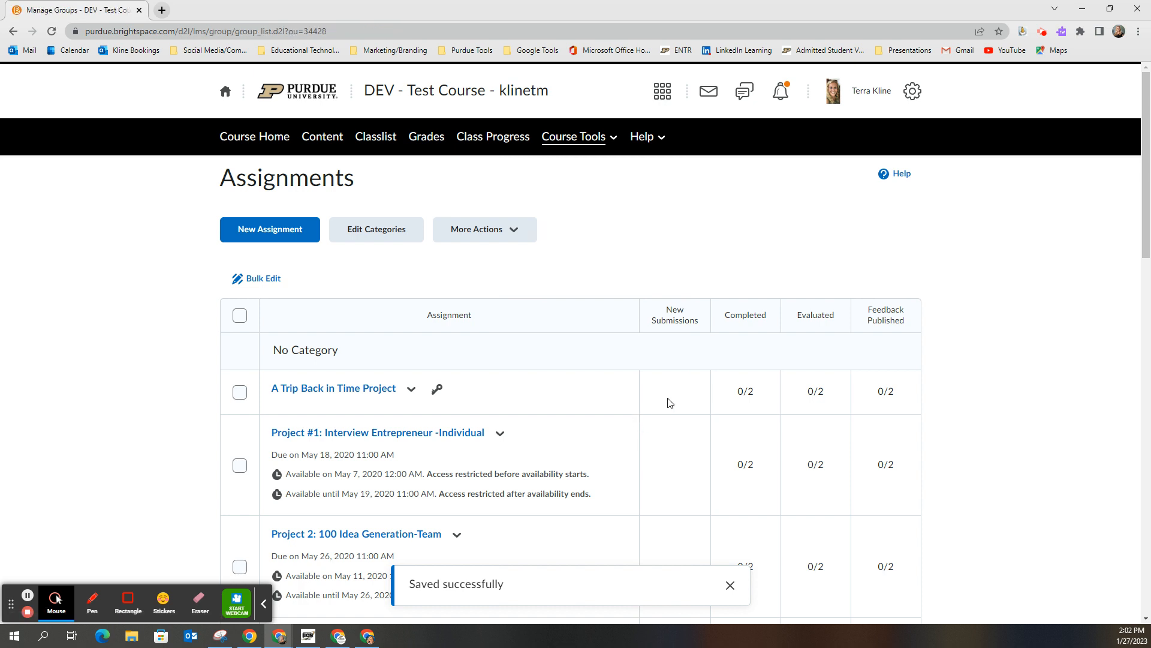
scroll(668, 401, "down", 2)
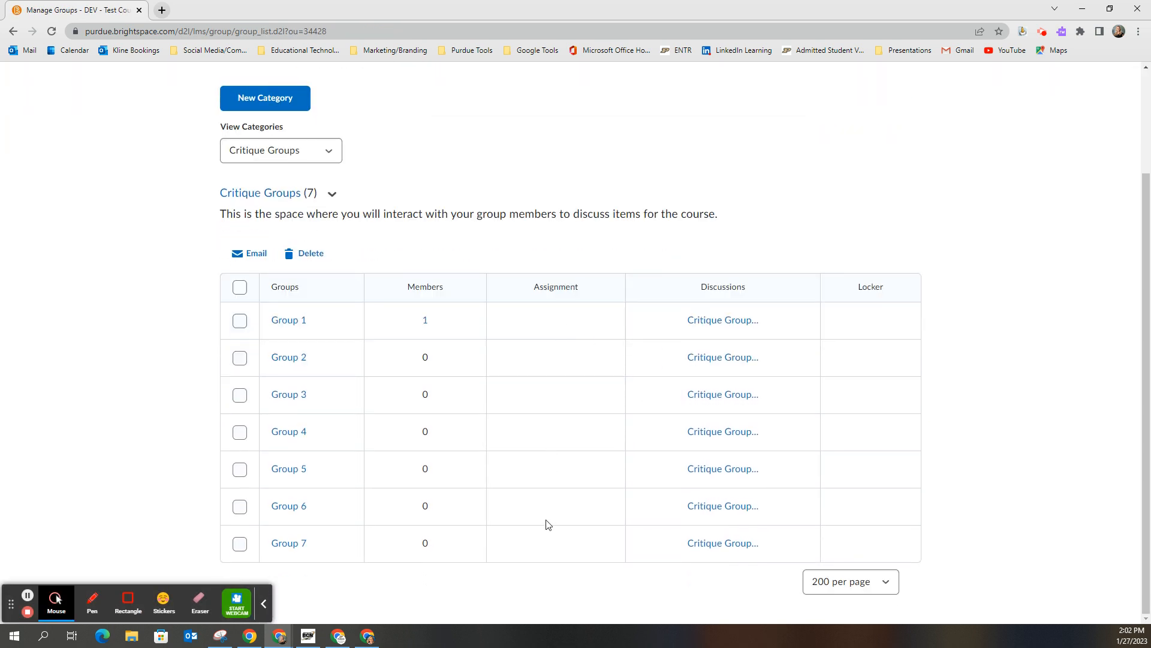